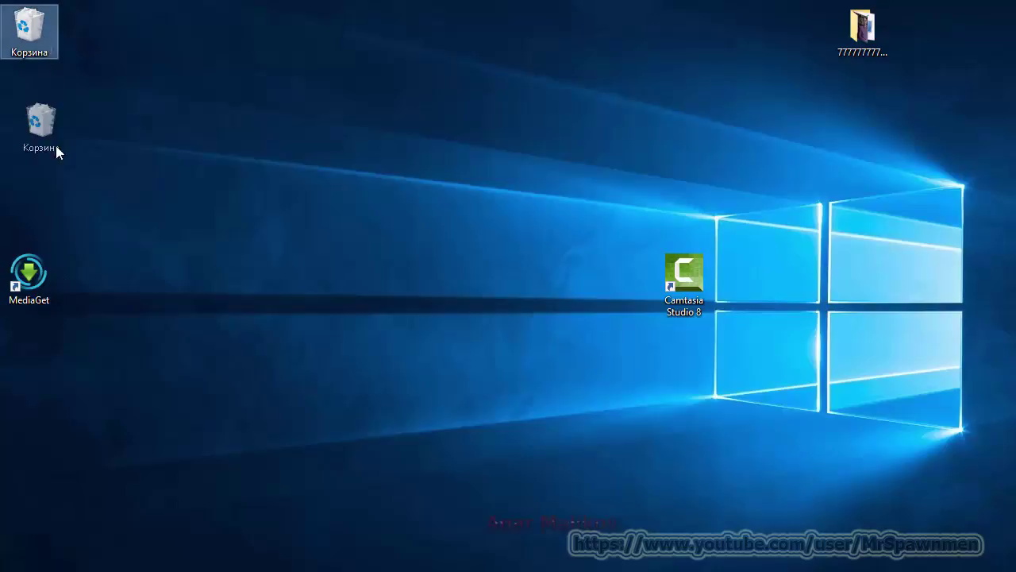
# Move the Корзина icon one slot down on the desktop
pyautogui.moveTo(39, 128); pyautogui.dragTo(39, 128)
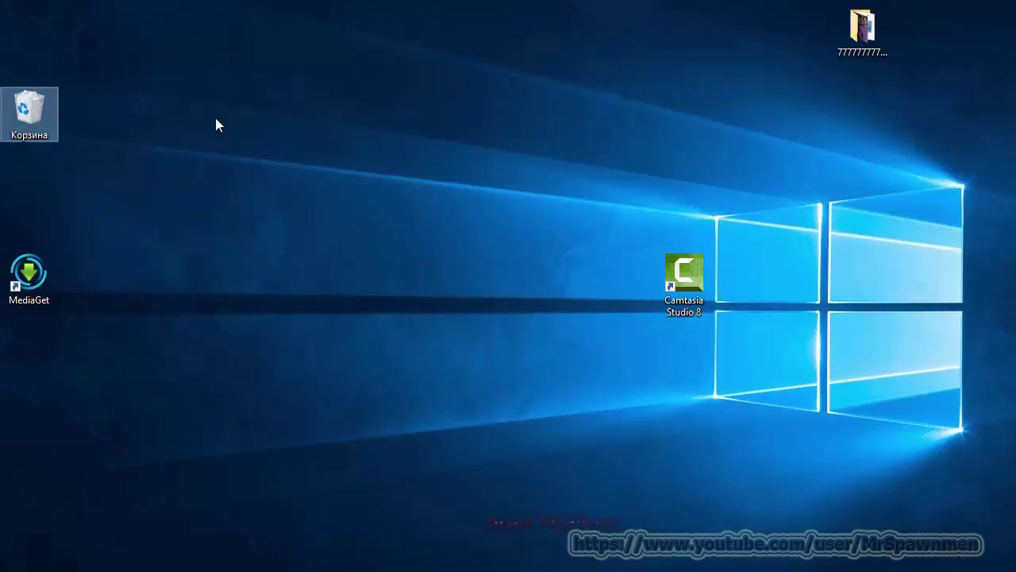
pyautogui.click(57, 55)
pyautogui.press('super')
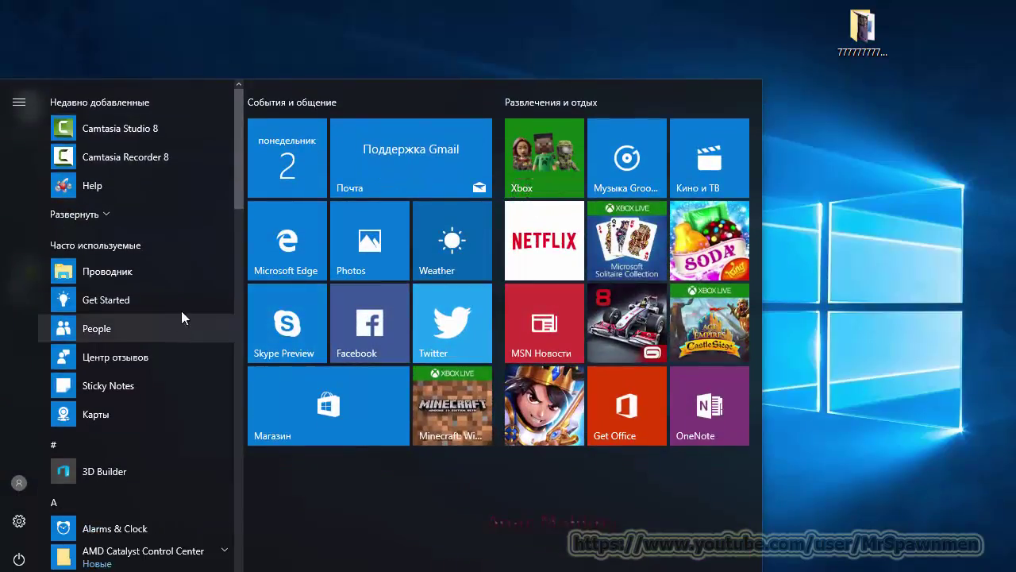
pyautogui.scroll(-5, 169, 461)
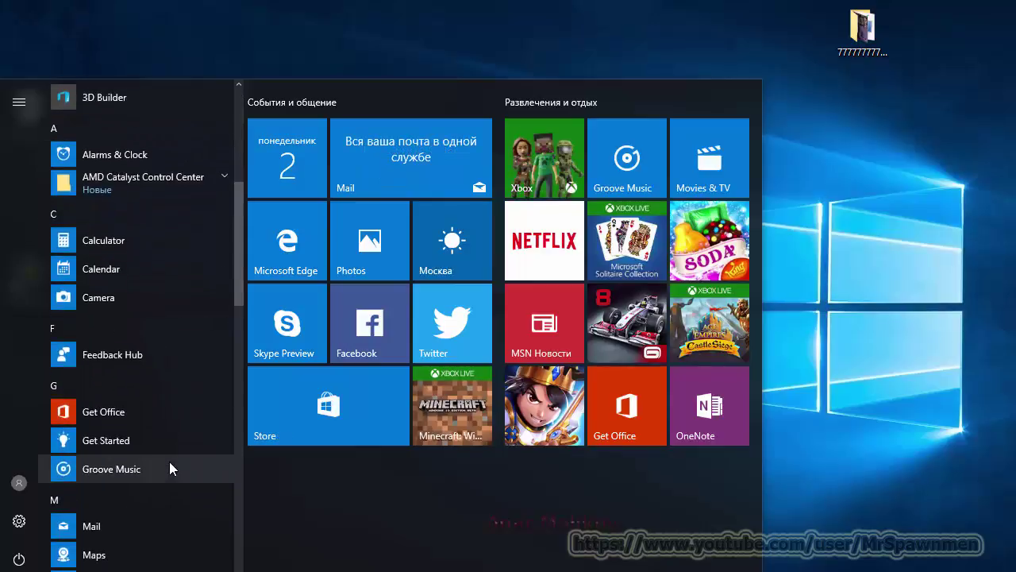
pyautogui.click(573, 55)
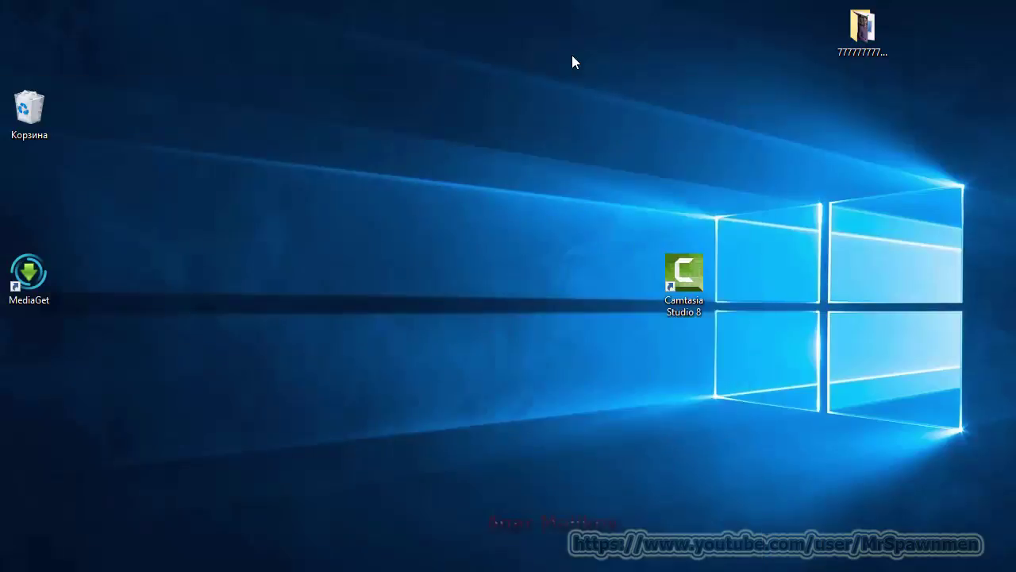
# Open the desktop's personalization settings and look through the lock screen, taskbar, Start, themes and colors pages
pyautogui.rightClick(292, 218)
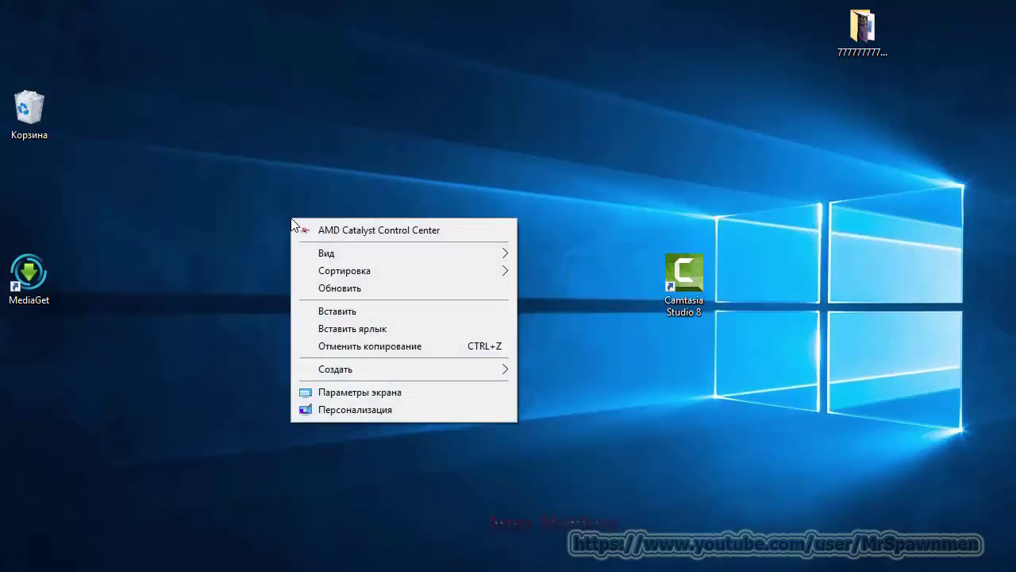
pyautogui.click(351, 411)
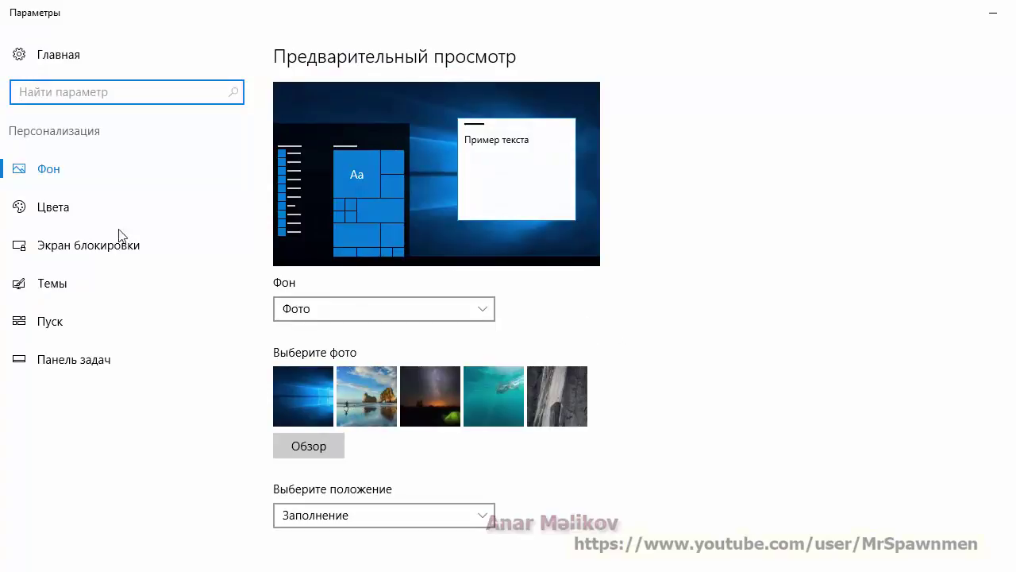
pyautogui.click(81, 247)
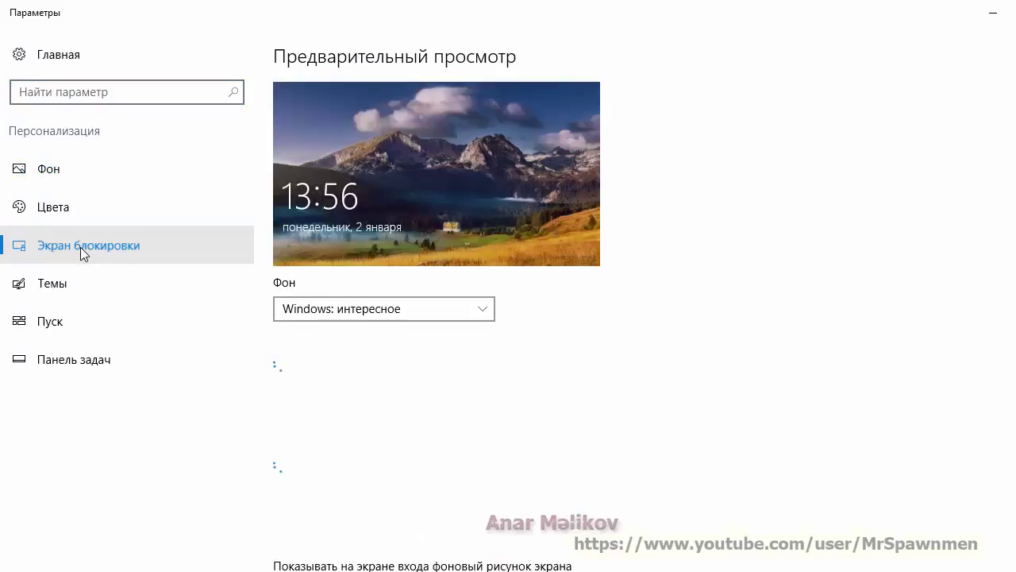
pyautogui.click(83, 320)
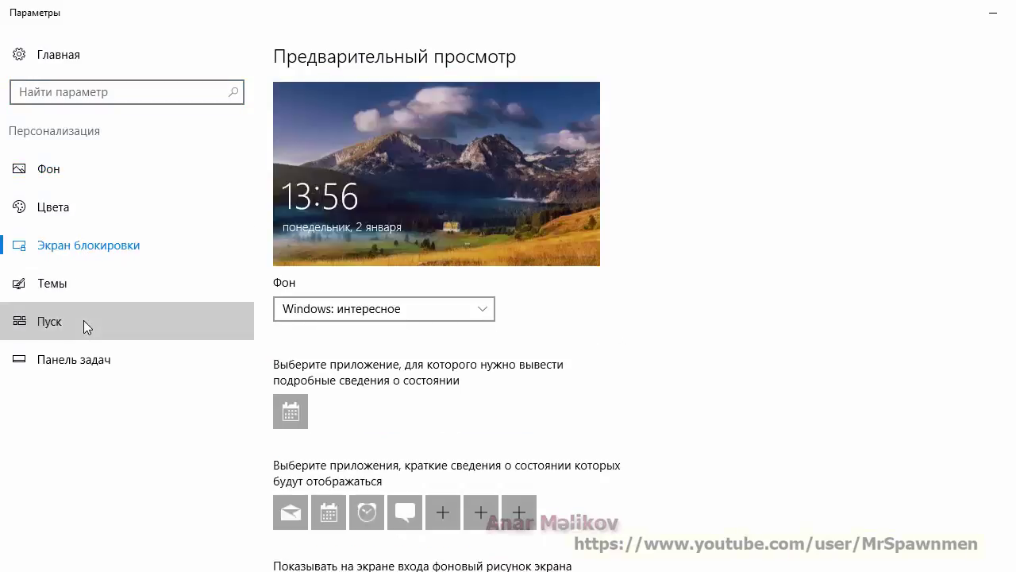
pyautogui.click(123, 380)
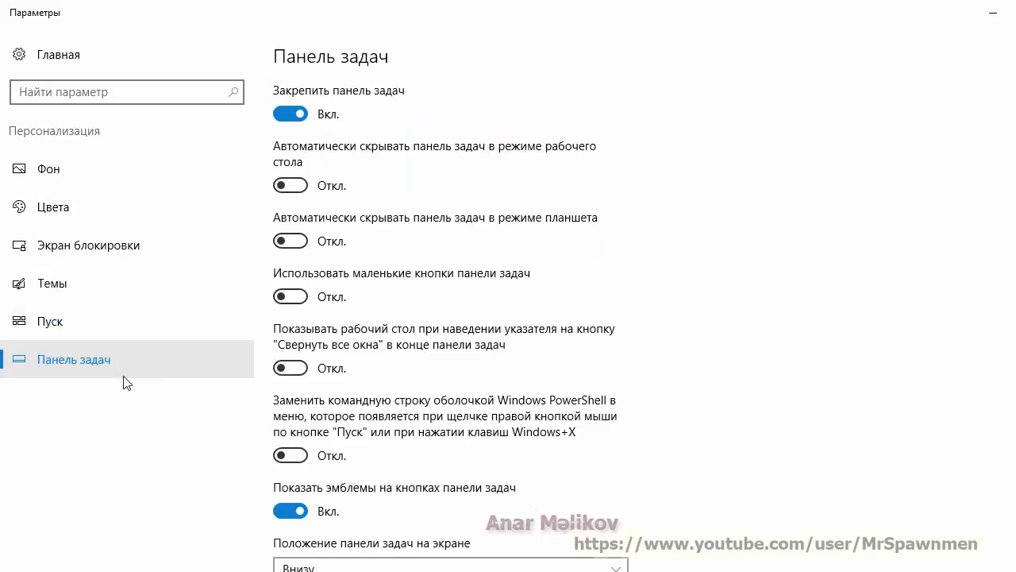
pyautogui.click(136, 326)
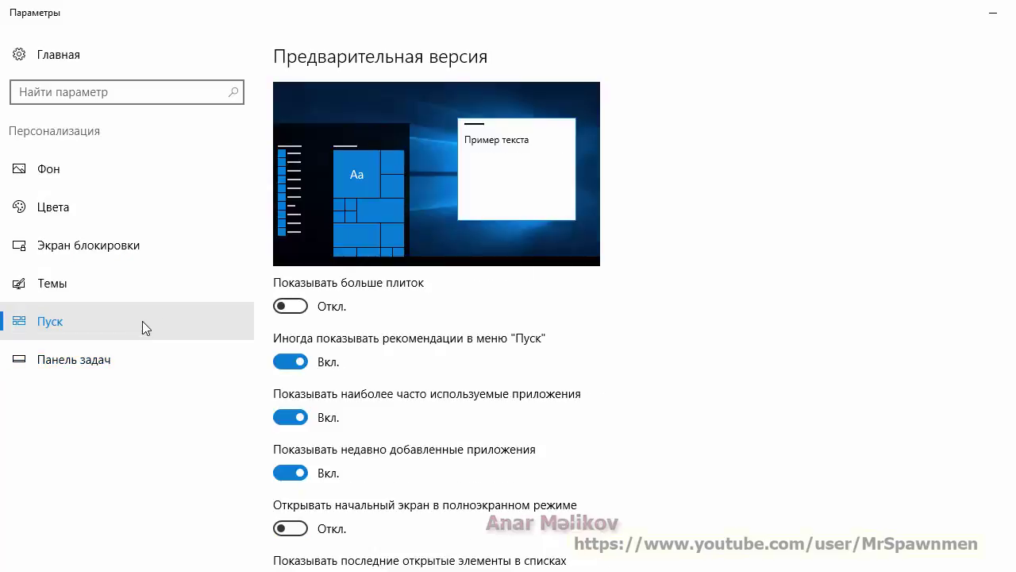
pyautogui.scroll(-3, 641, 347)
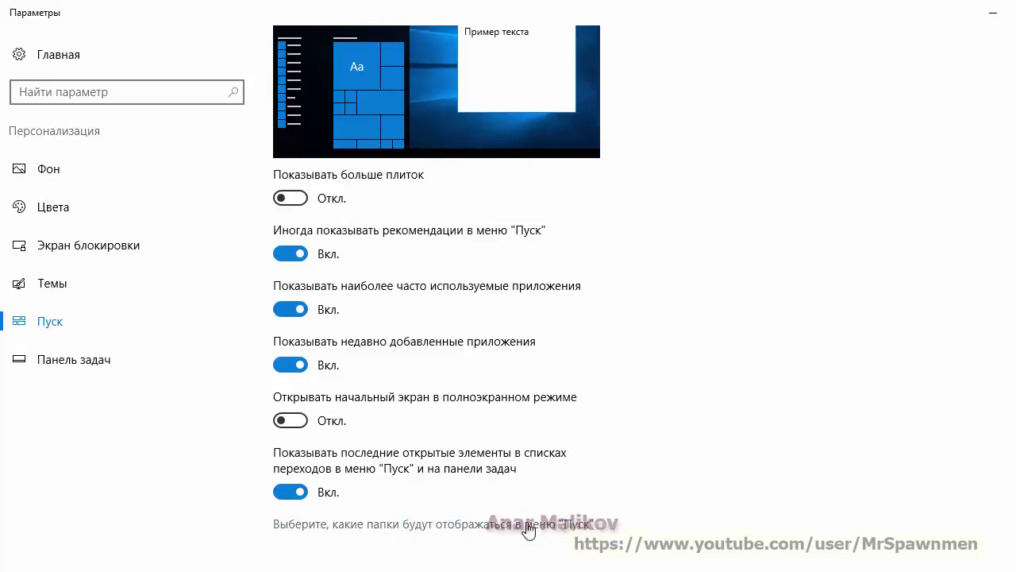
pyautogui.click(94, 253)
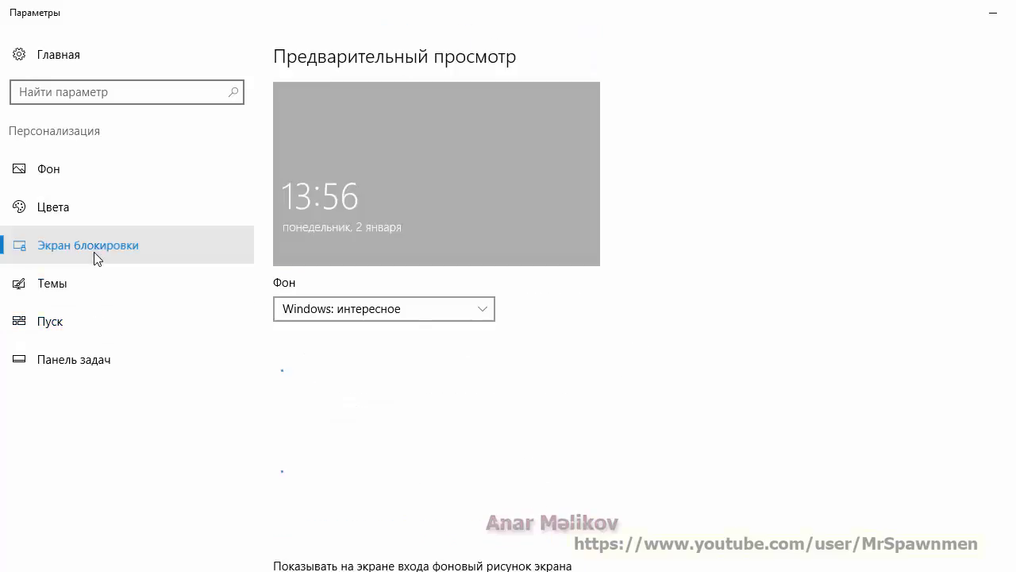
pyautogui.click(94, 283)
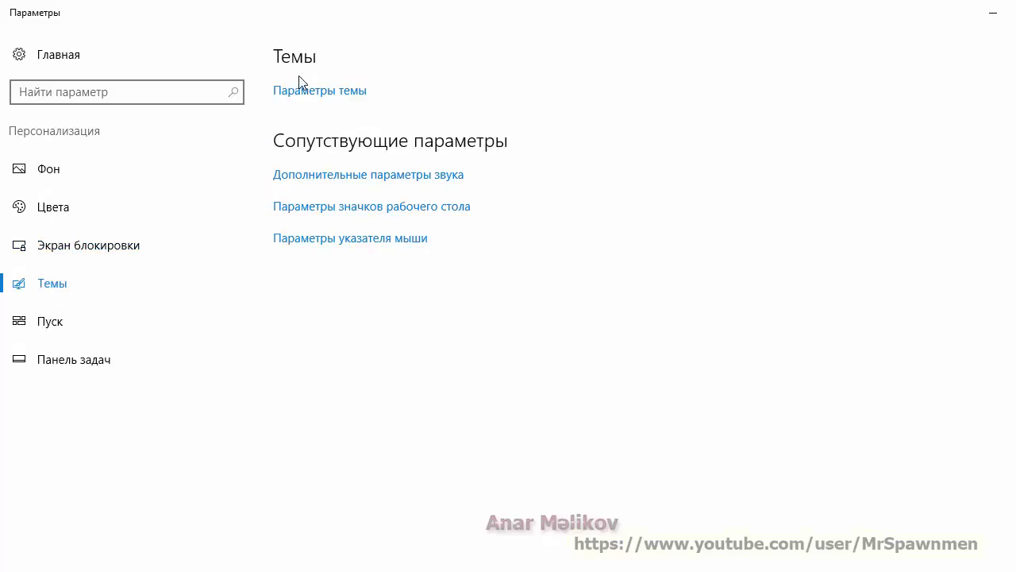
pyautogui.click(101, 208)
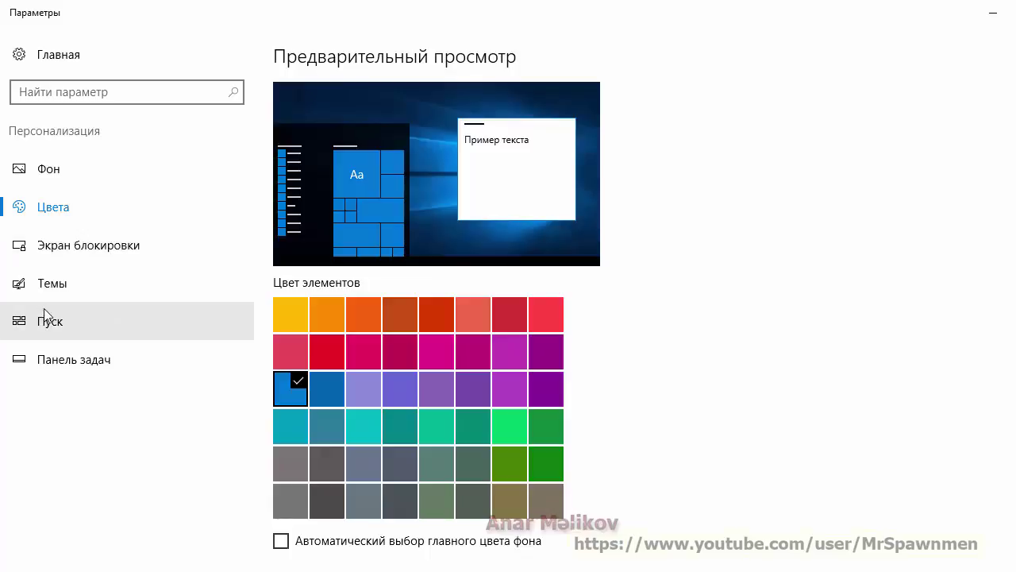
# In the desktop icon settings under Themes, enable the Компьютер and Панель управления icons
pyautogui.click(83, 286)
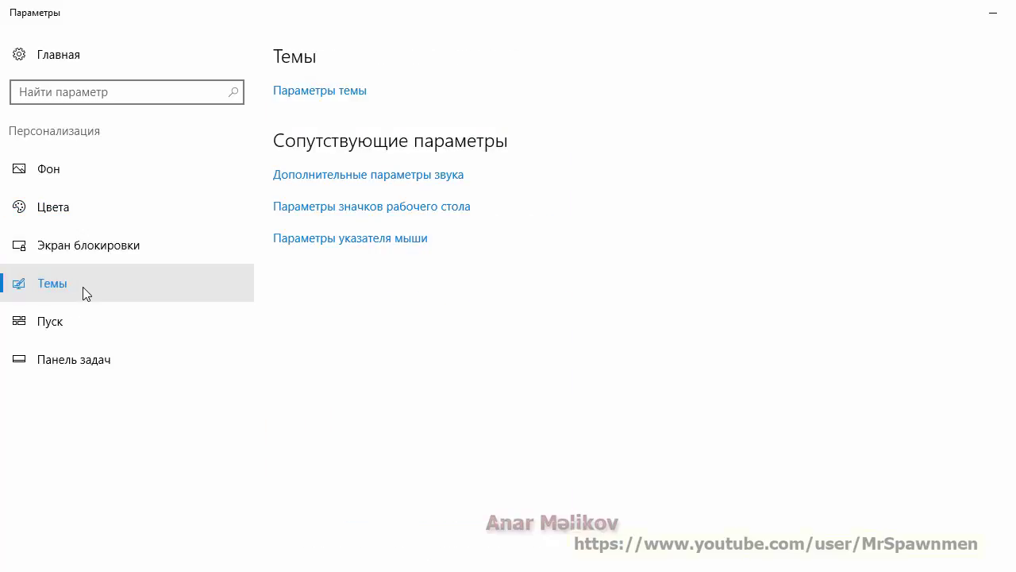
pyautogui.click(355, 206)
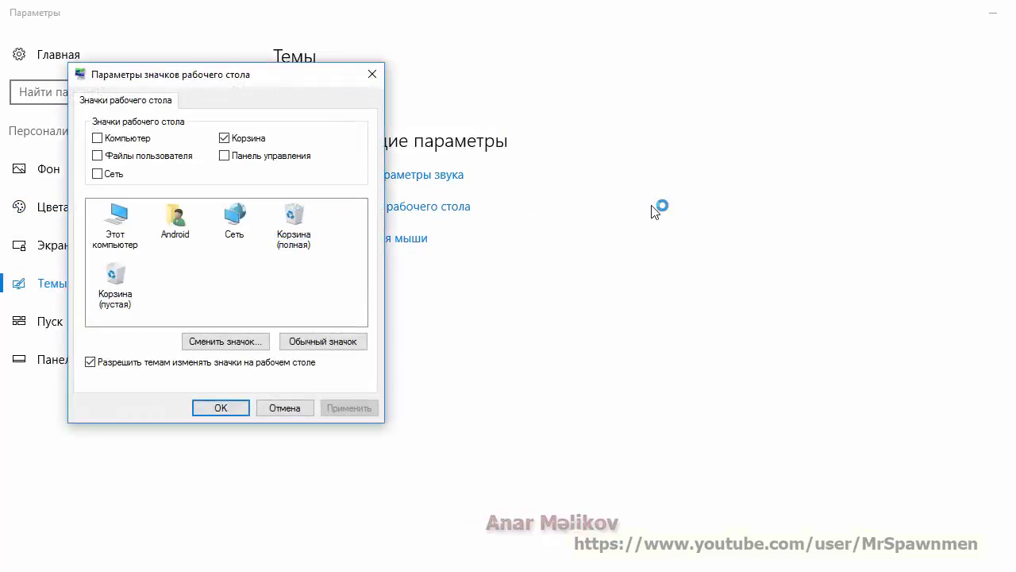
pyautogui.click(97, 138)
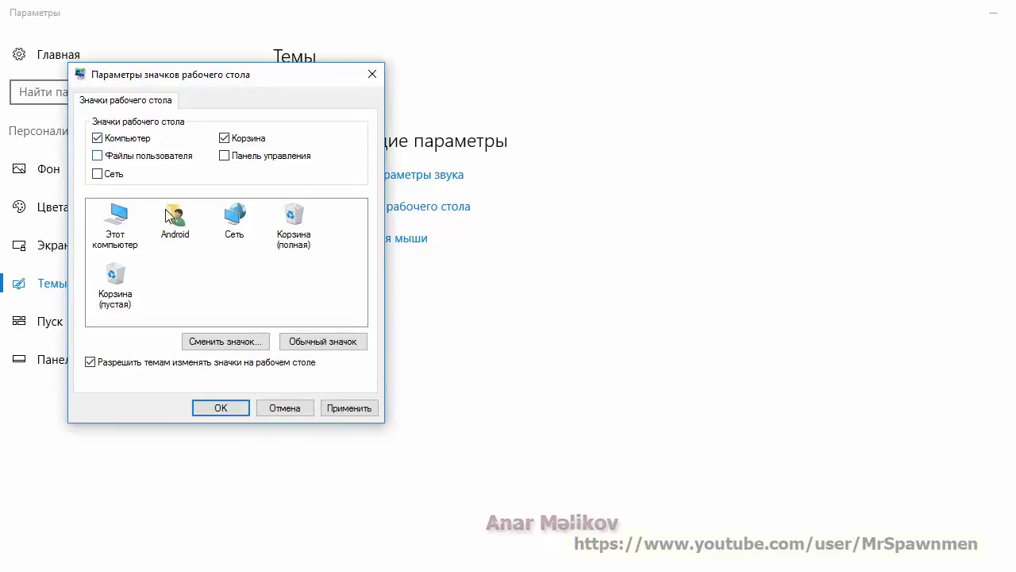
pyautogui.click(224, 156)
# Examine the replacement icons offered for Этот компьютер and restore its default icon
pyautogui.click(247, 346)
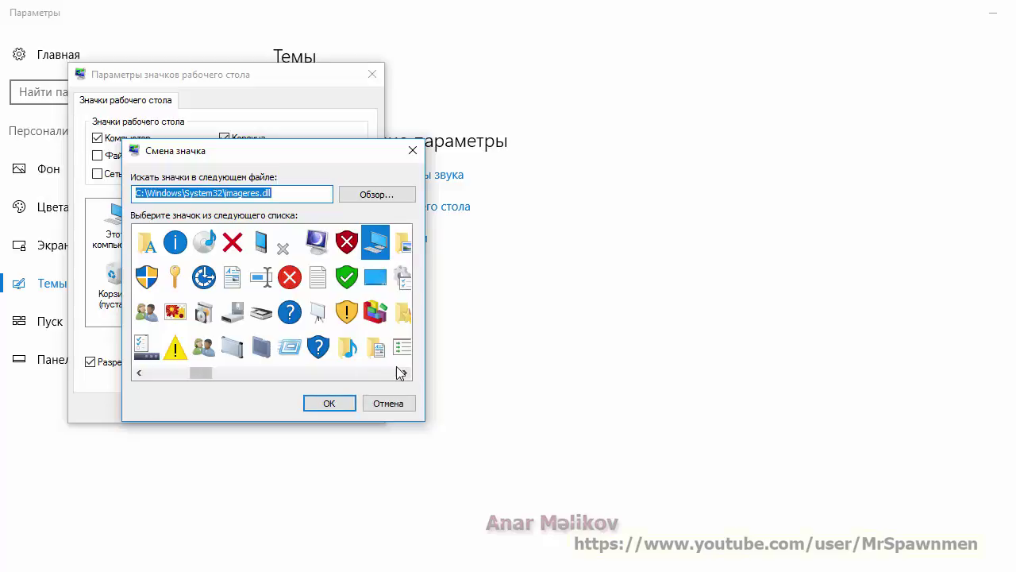
pyautogui.moveTo(406, 371); pyautogui.dragTo(408, 371)
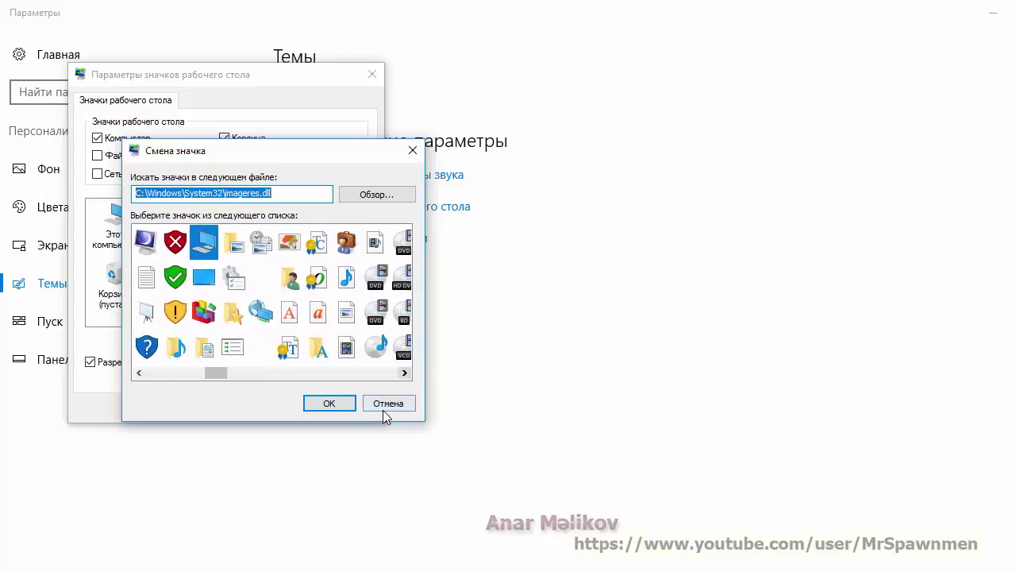
pyautogui.click(390, 405)
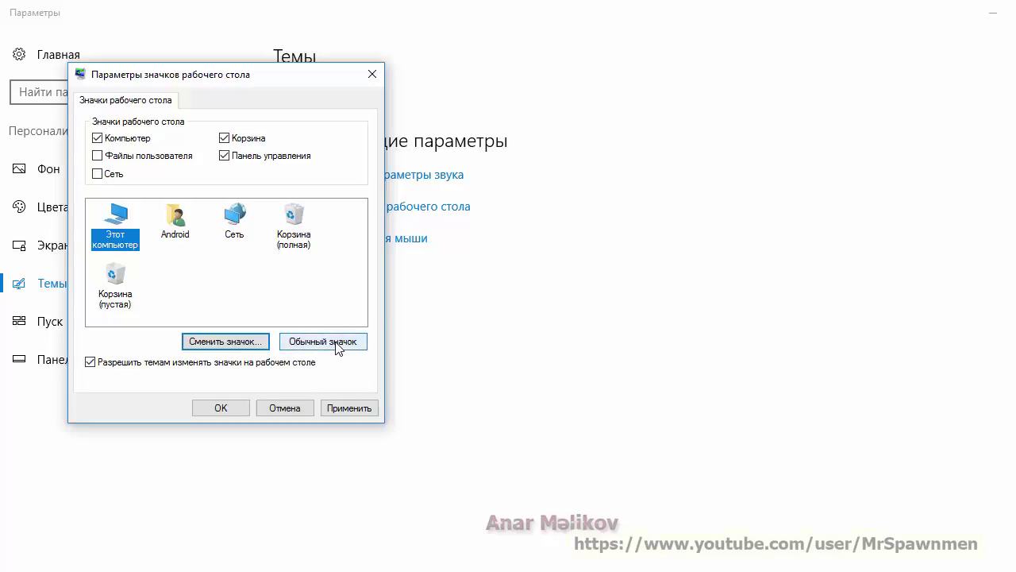
pyautogui.click(337, 348)
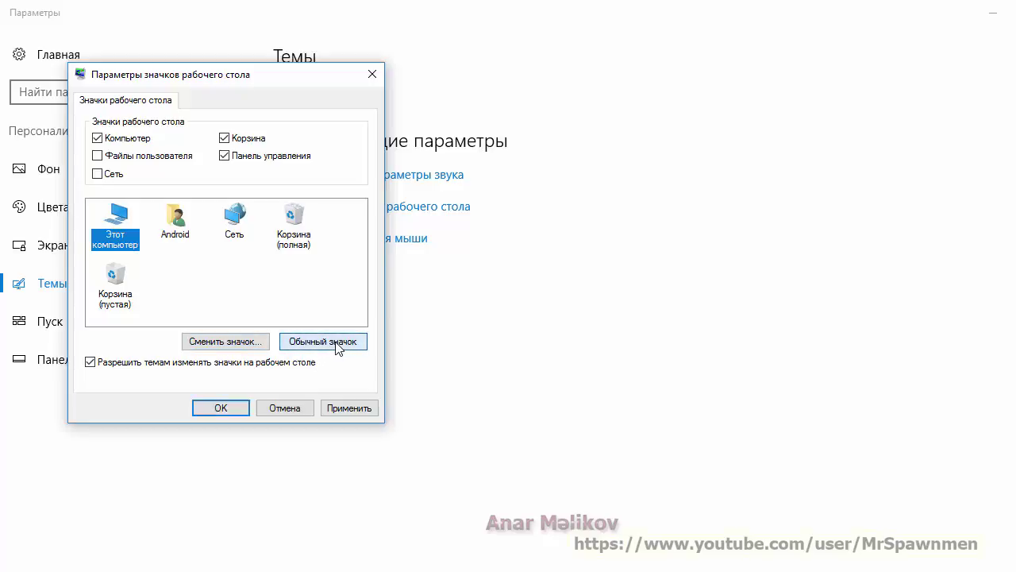
# Try a different monitor icon from imageres.dll for Этот компьютер and discard the choice
pyautogui.click(222, 341)
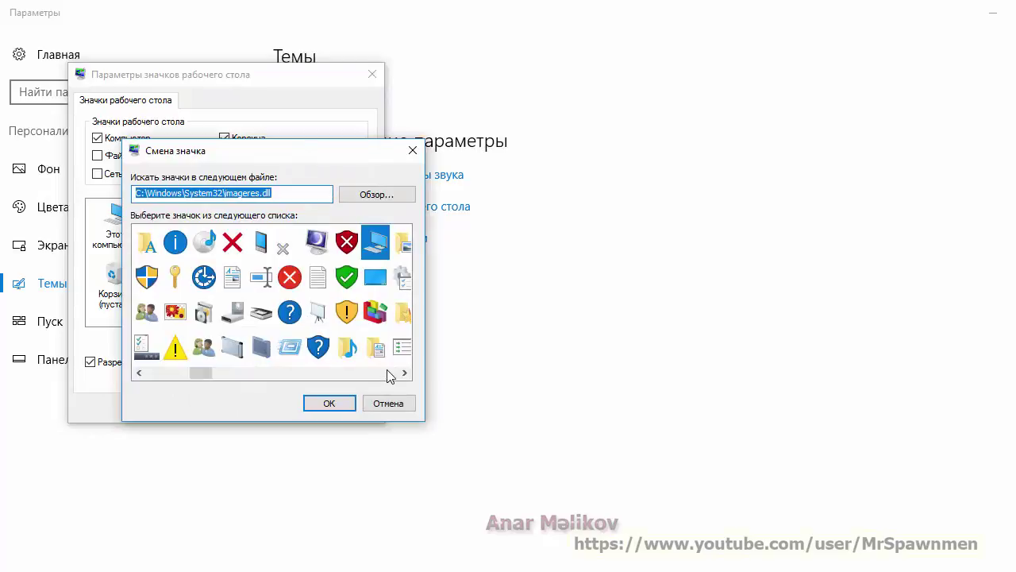
pyautogui.moveTo(205, 370); pyautogui.dragTo(238, 379)
pyautogui.click(176, 352)
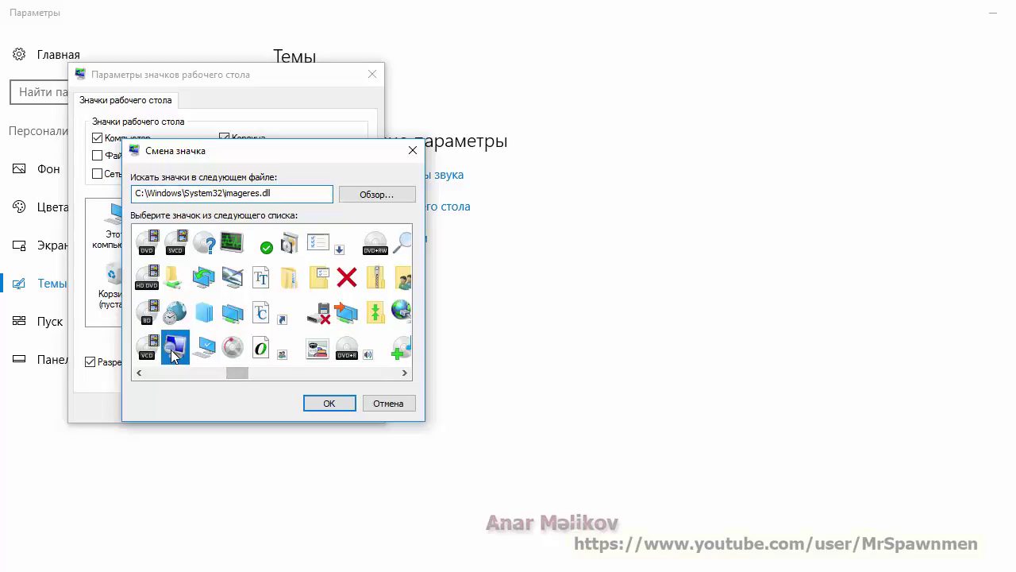
pyautogui.moveTo(242, 377); pyautogui.dragTo(390, 382)
pyautogui.click(396, 407)
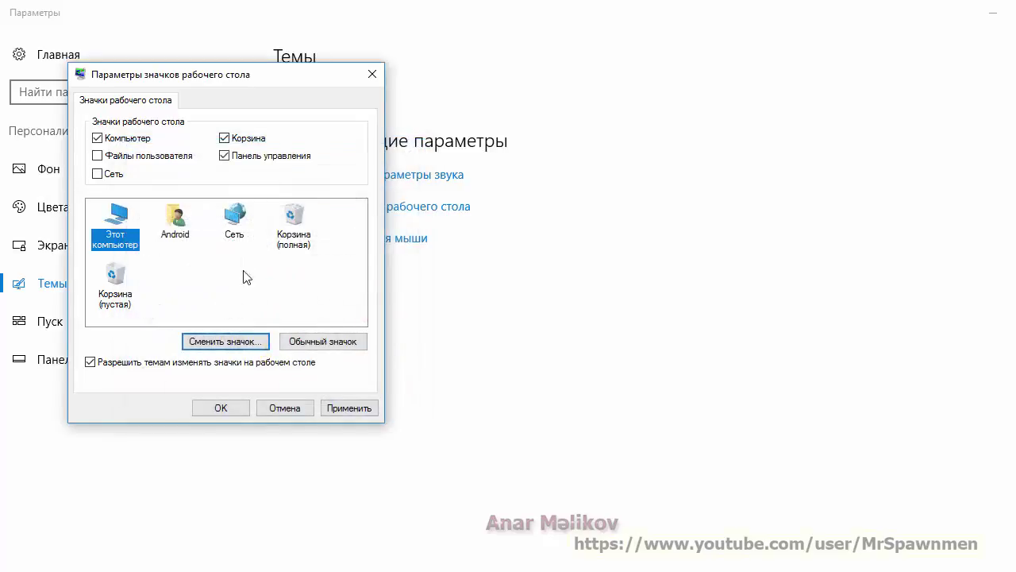
# Examine the replacement icons in imageres.dll for the full Корзина, closing the list without choosing one
pyautogui.click(304, 233)
pyautogui.click(229, 343)
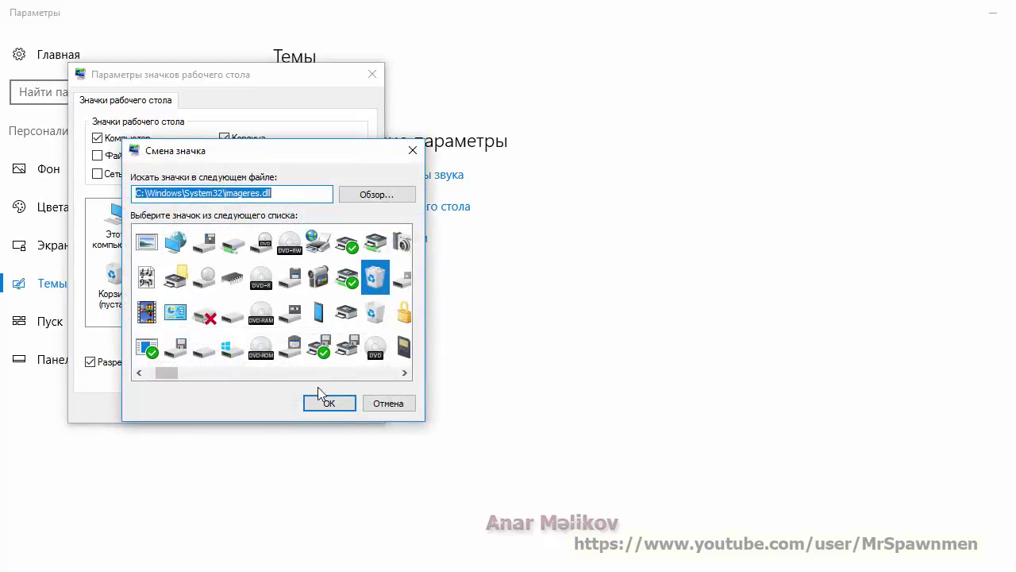
pyautogui.scroll(-1, 173, 369)
pyautogui.moveTo(174, 367); pyautogui.dragTo(177, 368)
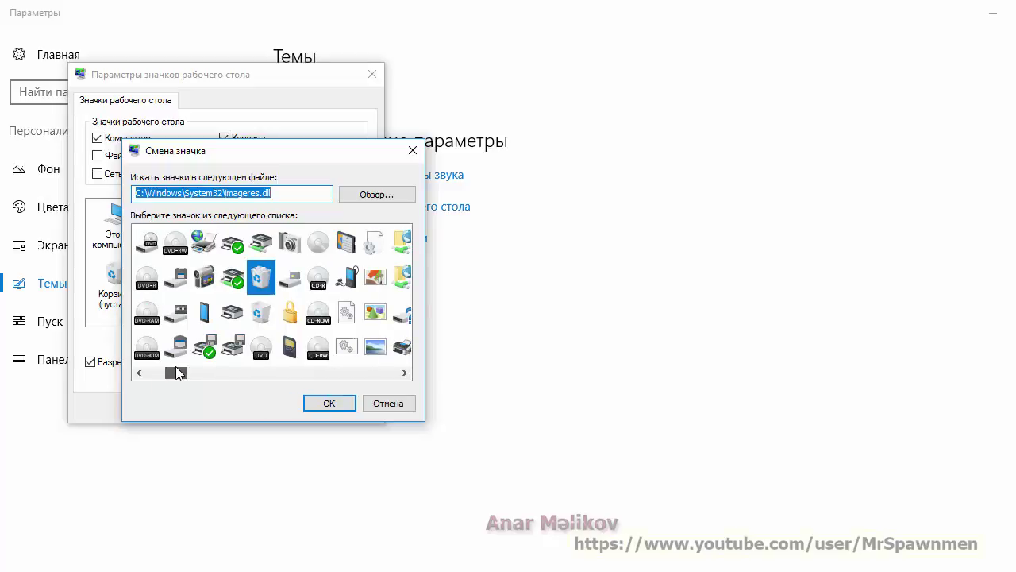
pyautogui.moveTo(198, 342); pyautogui.dragTo(200, 339)
pyautogui.moveTo(180, 370); pyautogui.dragTo(423, 377)
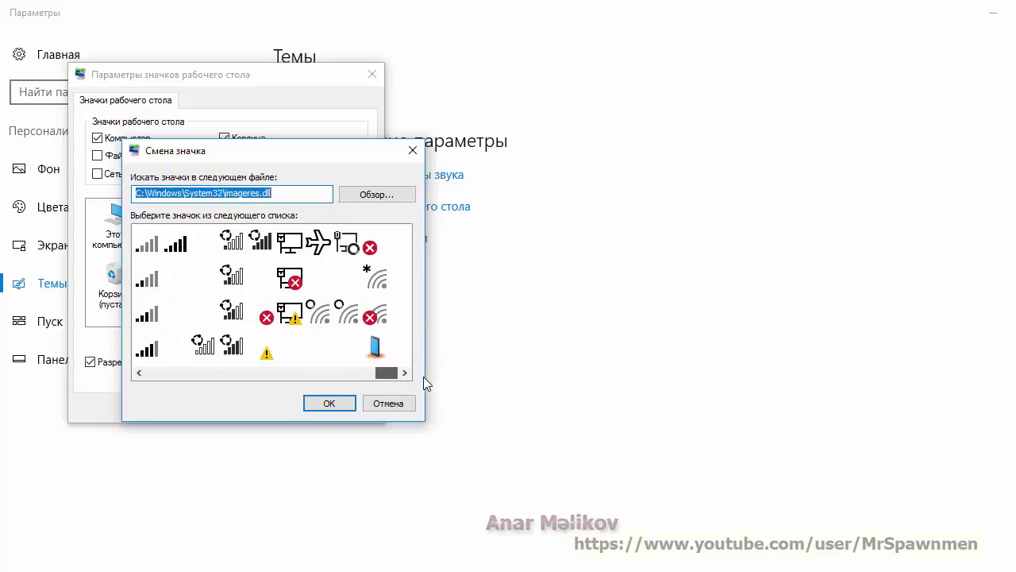
pyautogui.click(367, 409)
# Apply the desktop icon settings and close their dialog
pyautogui.click(347, 408)
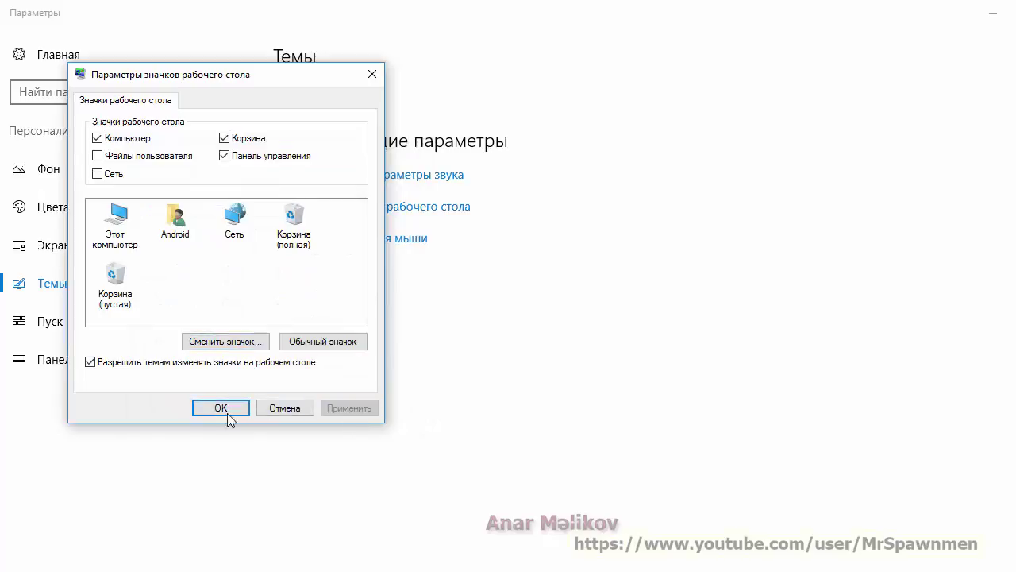
pyautogui.click(221, 408)
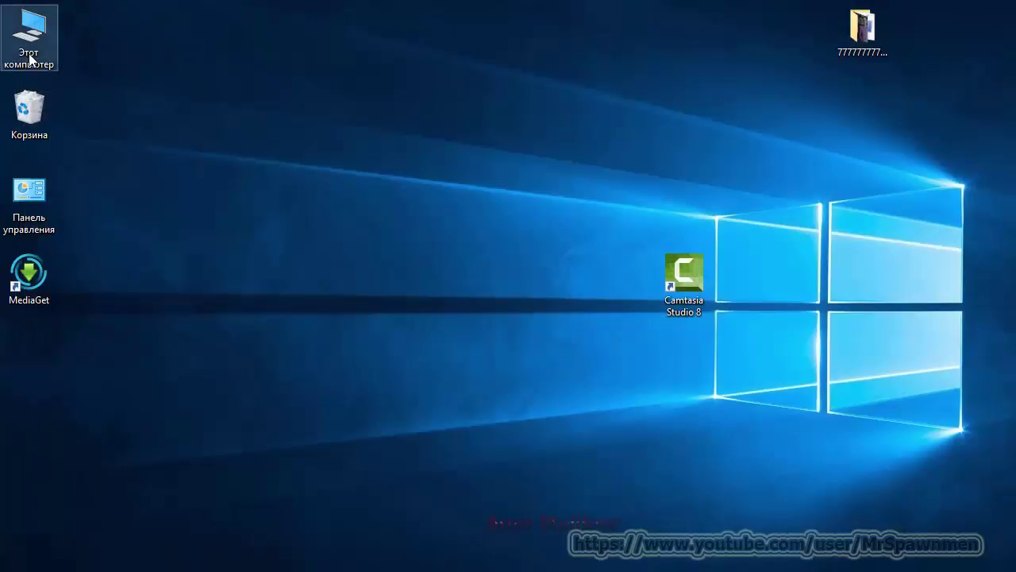
# Rename the Этот компьютер desktop icon as Komputer
pyautogui.press('F2')
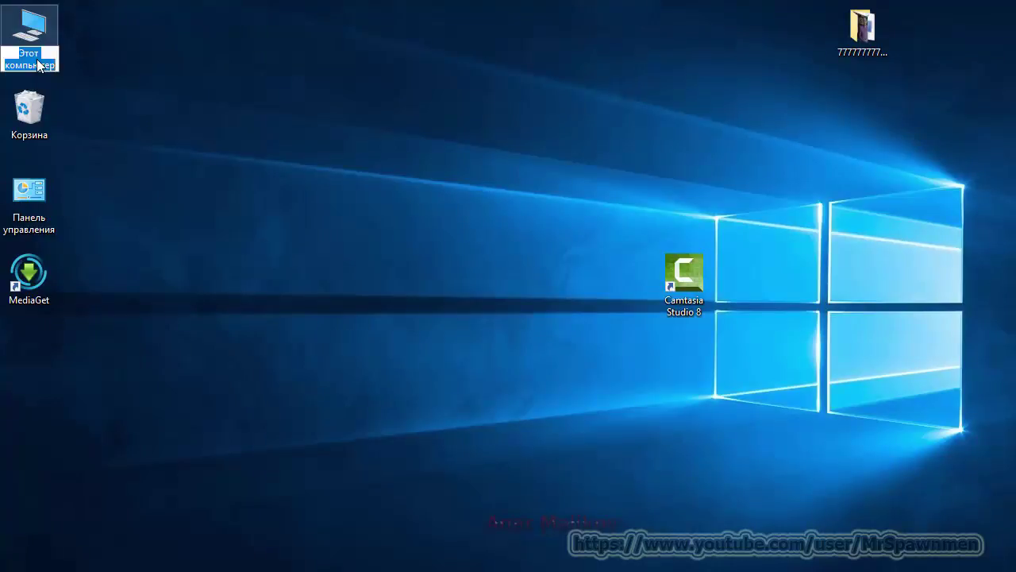
pyautogui.write('К')
pyautogui.press('Return')
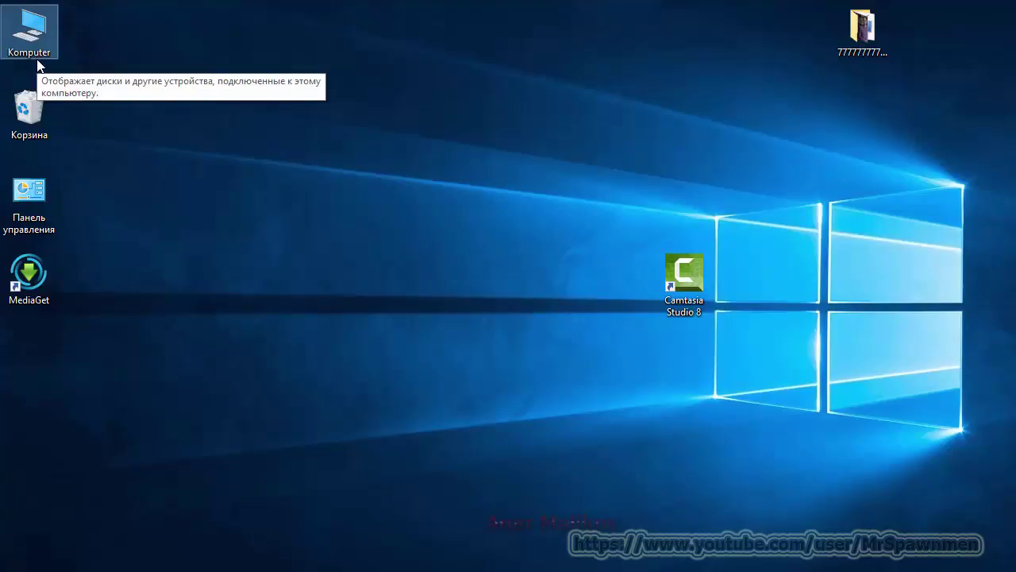
# Try to edit the spelling of the Komputer icon's name
pyautogui.click(44, 54)
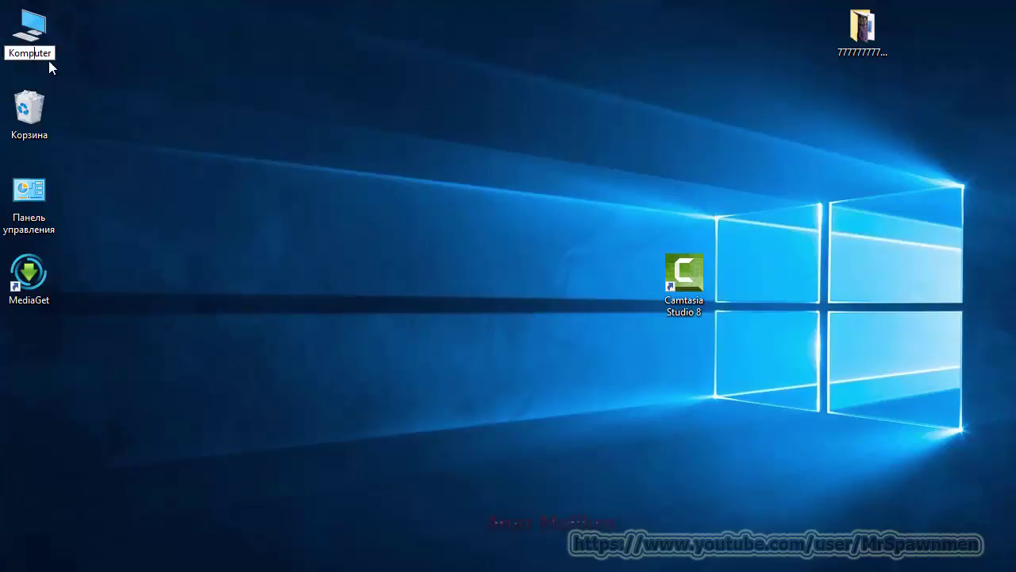
pyautogui.write('y')
pyautogui.press('BackSpace')
pyautogui.press('Return')
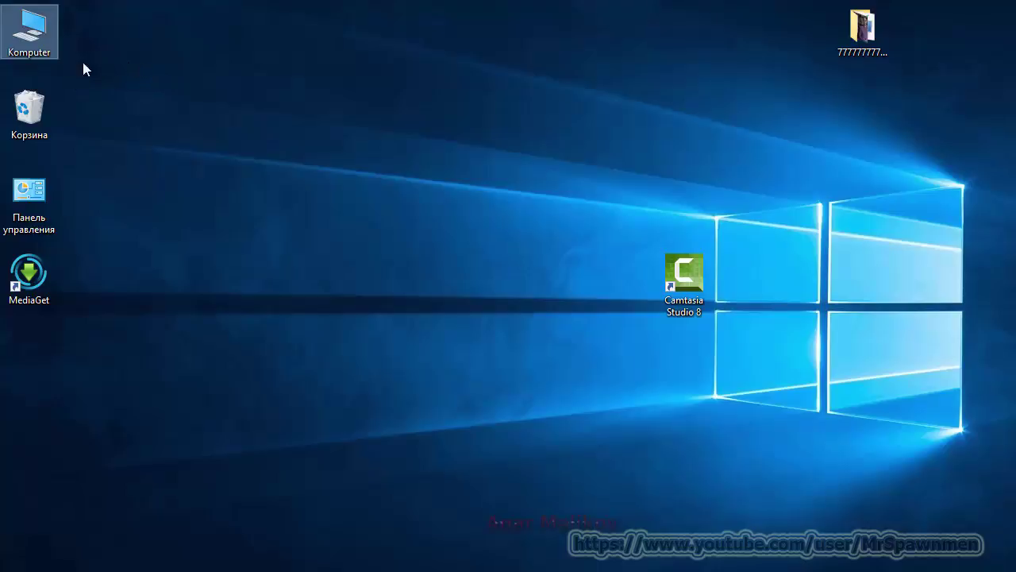
pyautogui.click(883, 43)
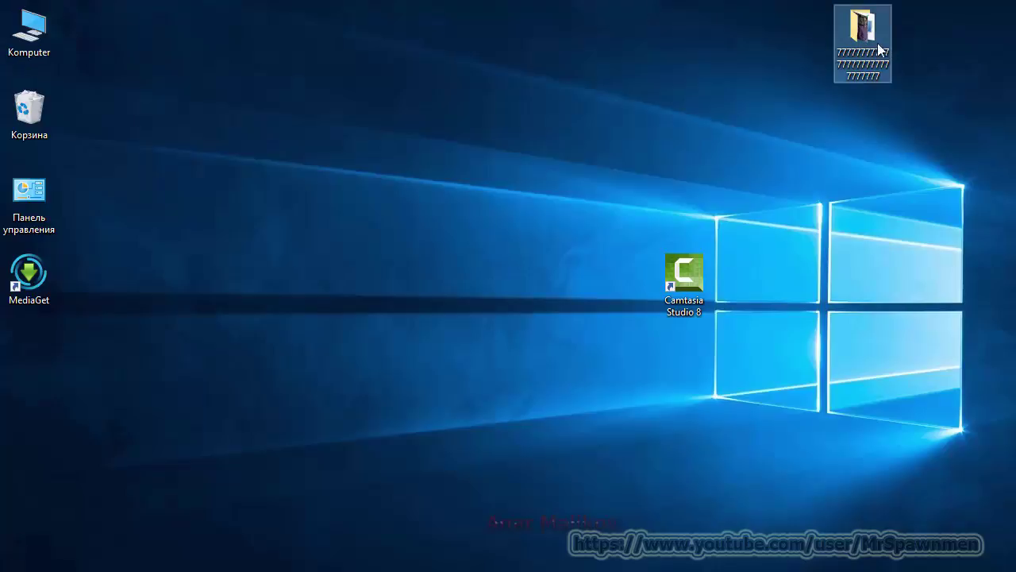
pyautogui.click(54, 41)
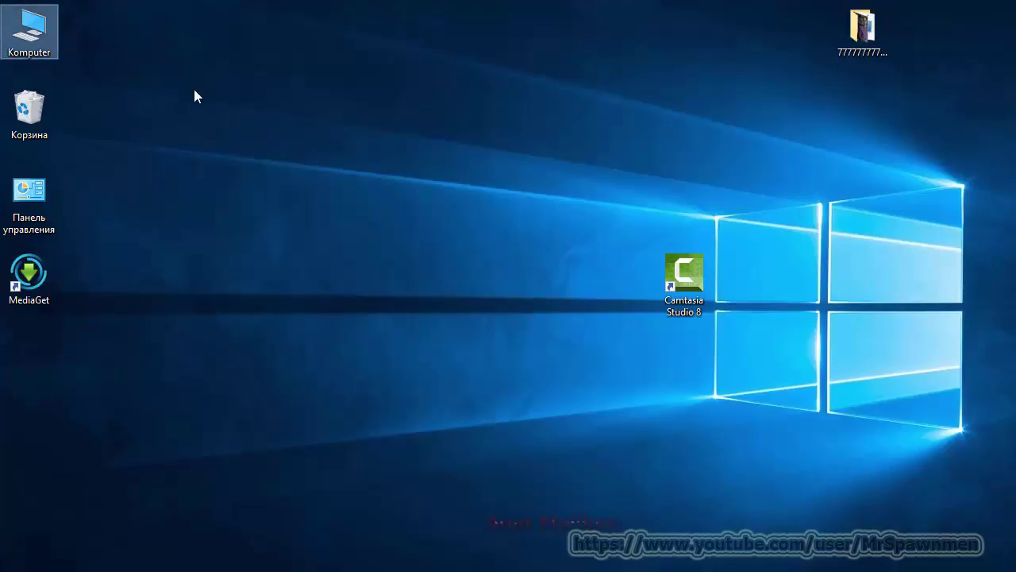
pyautogui.doubleClick(47, 33)
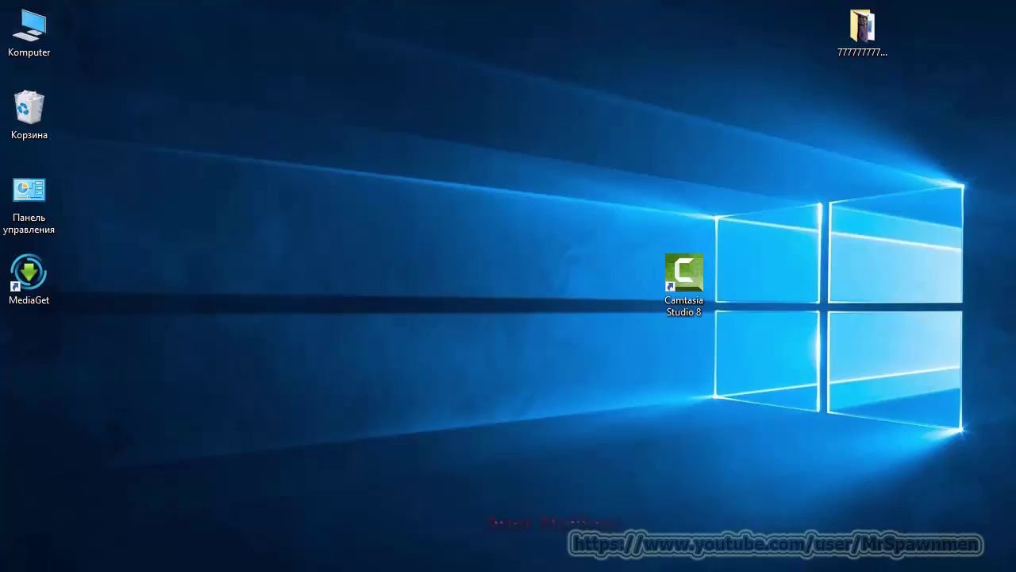
# Examine the Темы page of the desktop personalization settings for the desktop icon options, closing the settings without changing anything
pyautogui.rightClick(250, 237)
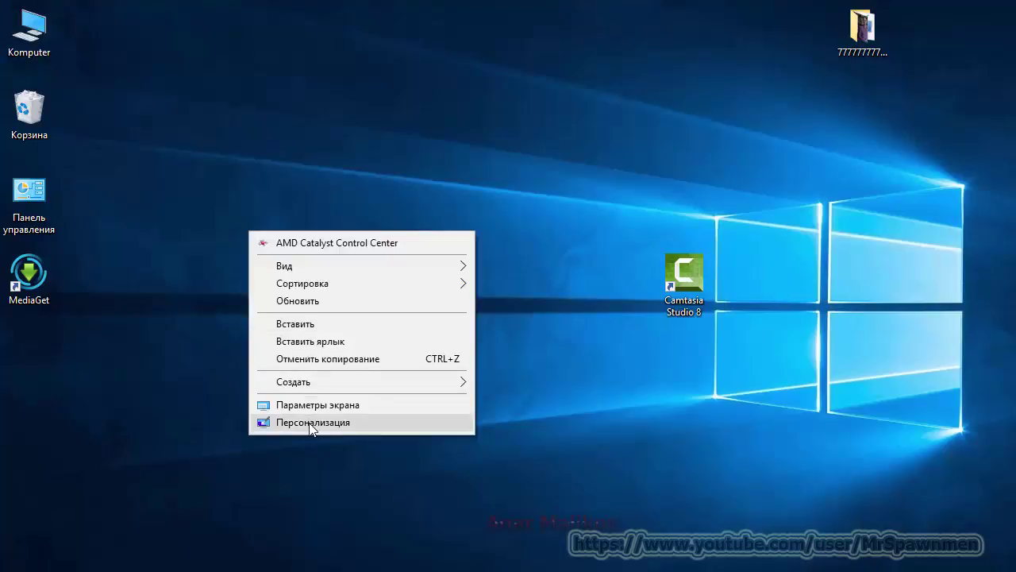
pyautogui.click(437, 422)
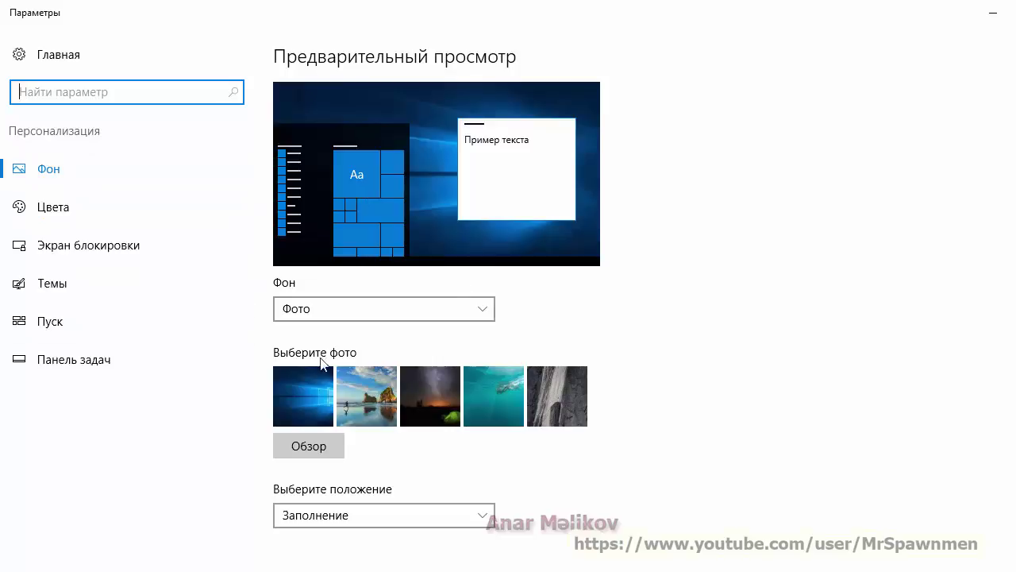
pyautogui.click(62, 322)
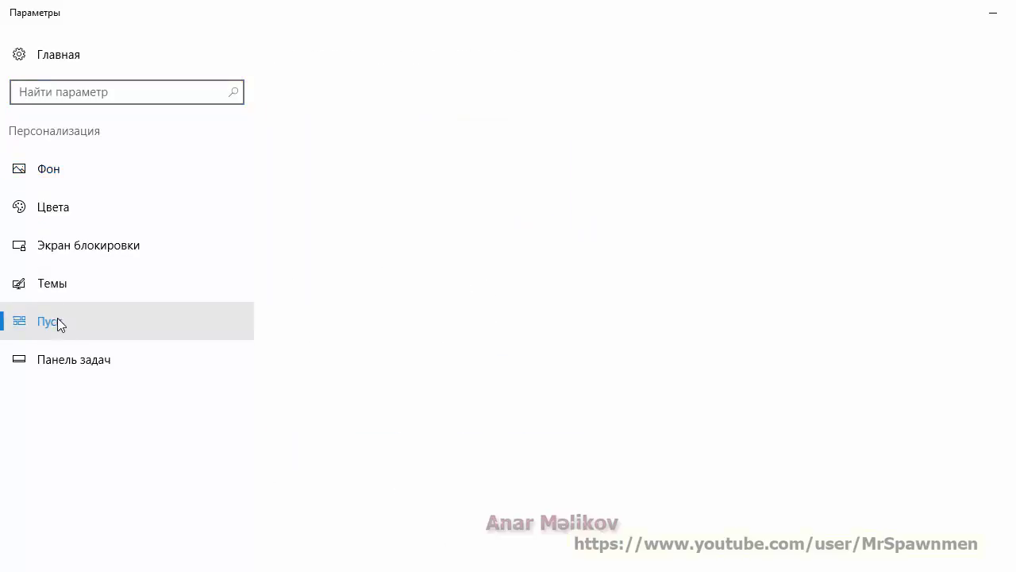
pyautogui.click(74, 288)
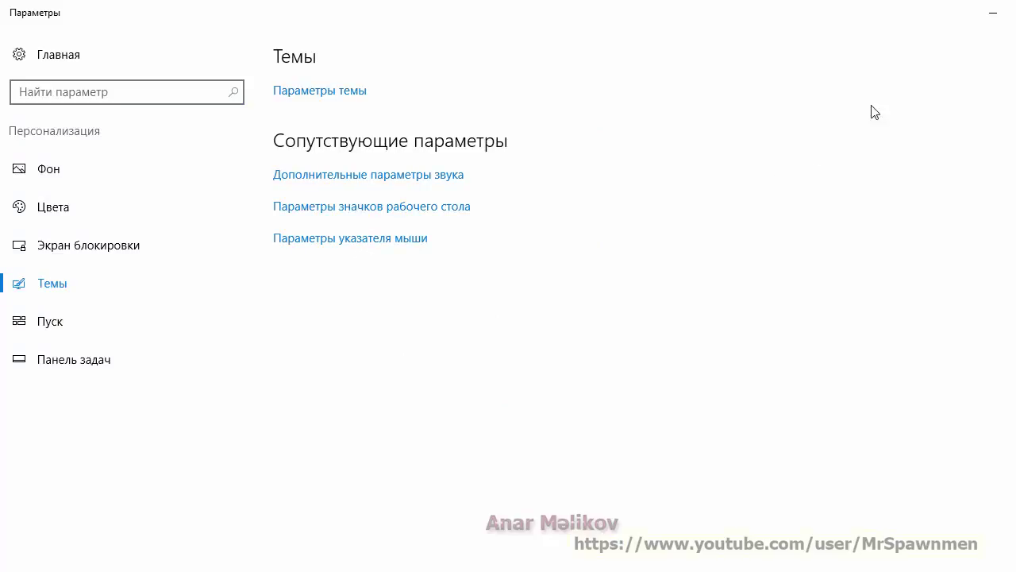
pyautogui.click(1015, 11)
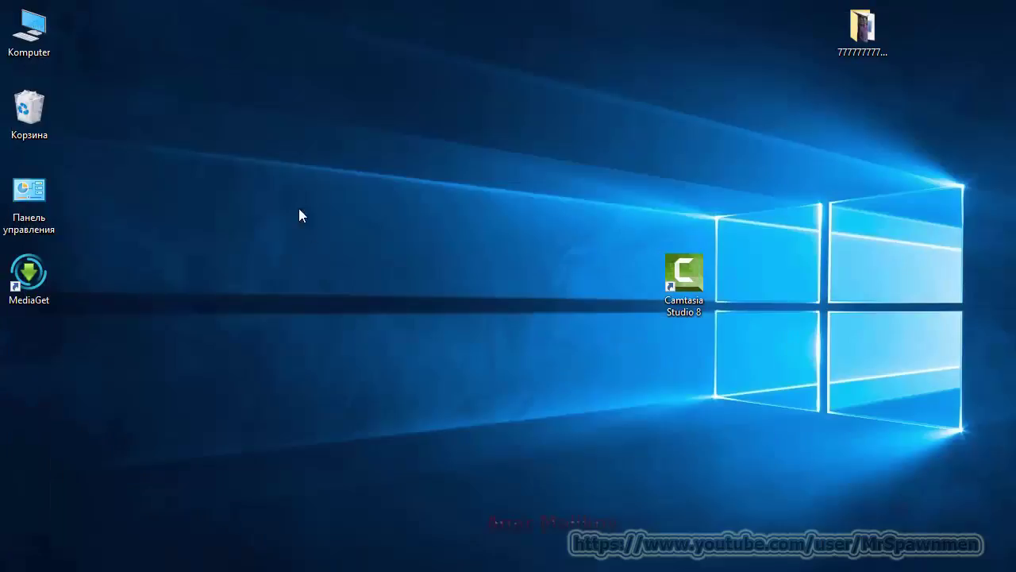